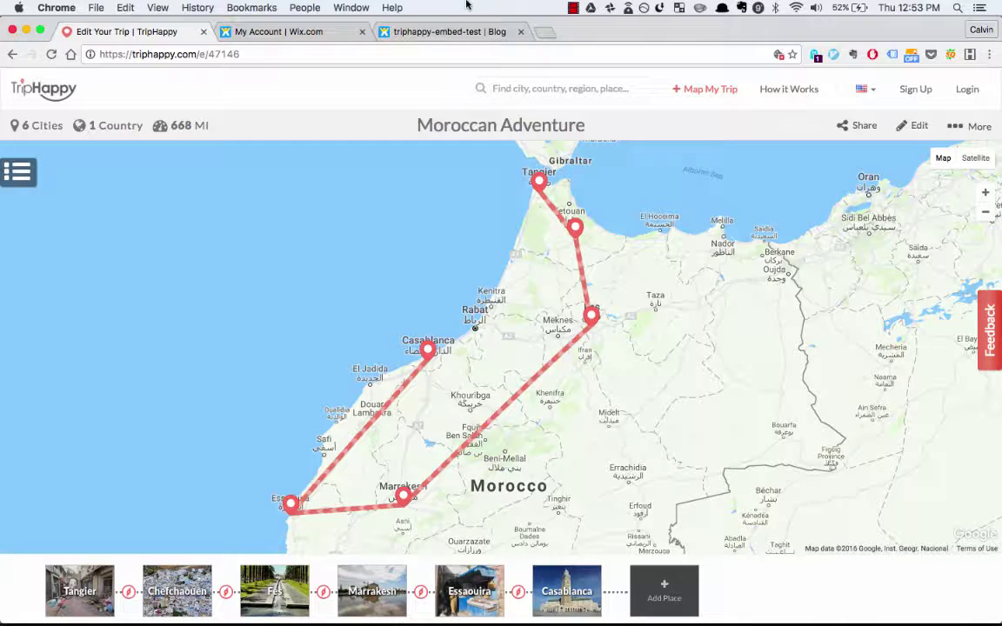
Open the trip's embed settings and set the map to 500 px high at 100% width.
click(404, 33)
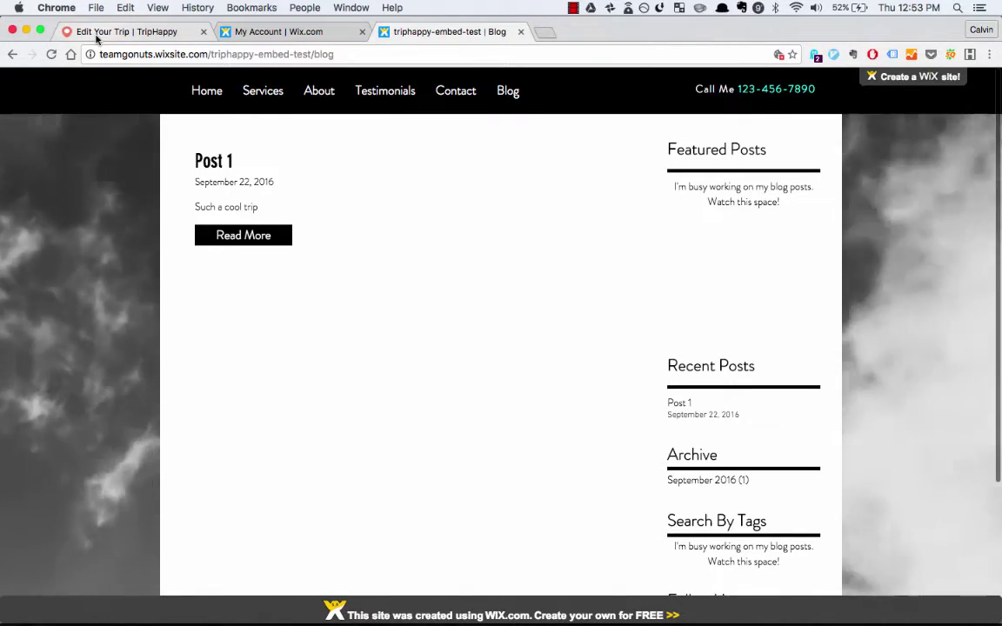
click(96, 35)
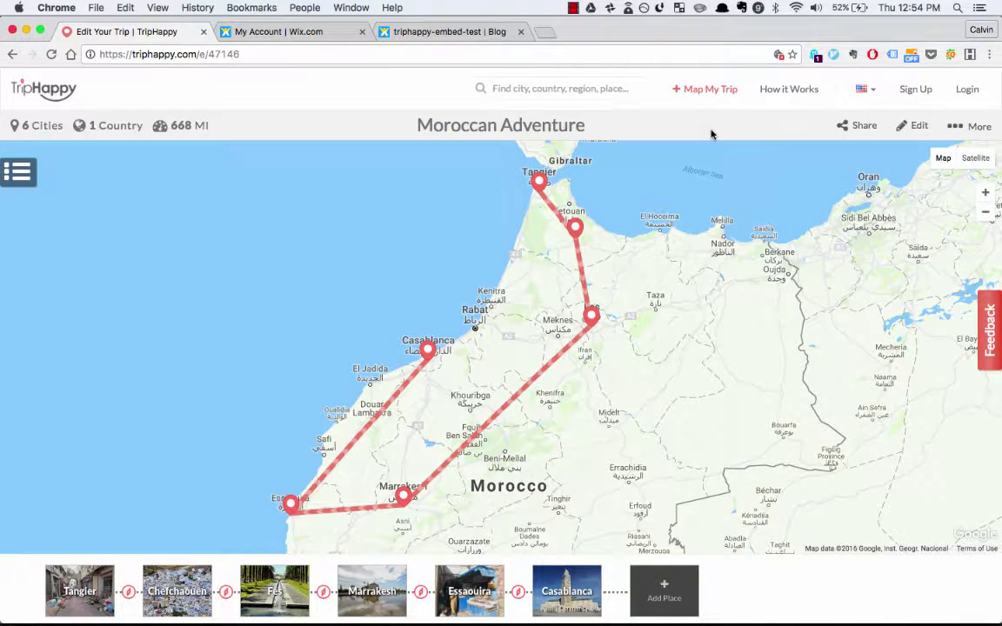
click(964, 131)
click(946, 195)
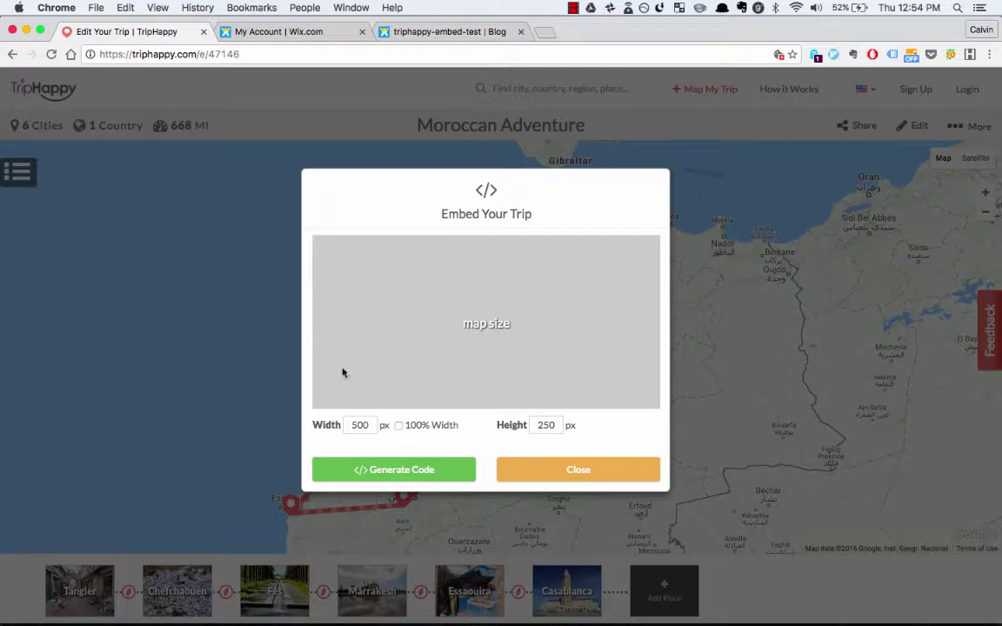
drag(554, 424, 474, 425)
text(500)
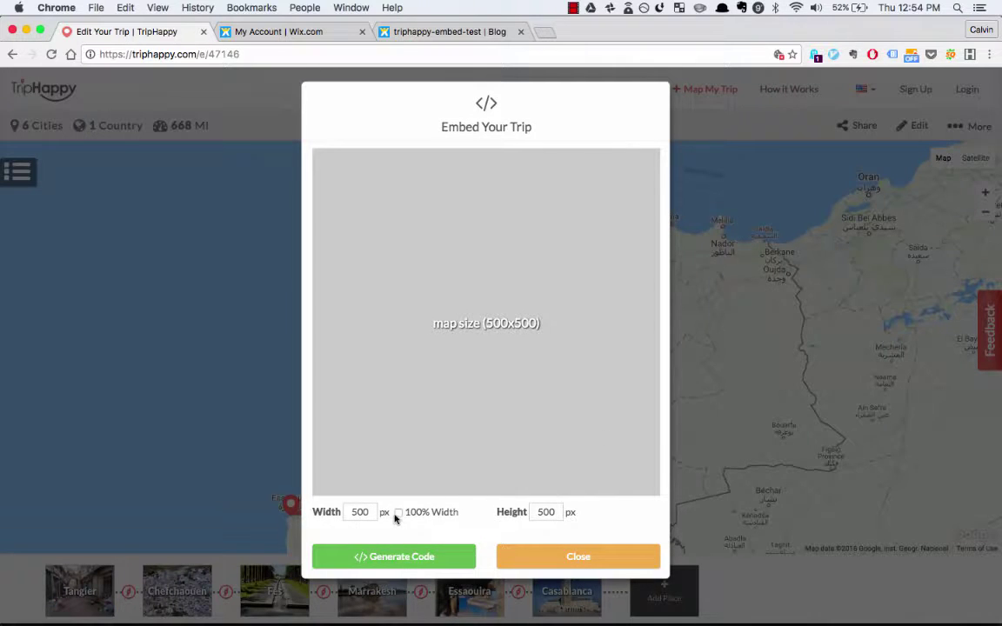
click(399, 514)
Generate the trip map's embed code and copy it to the clipboard.
click(388, 32)
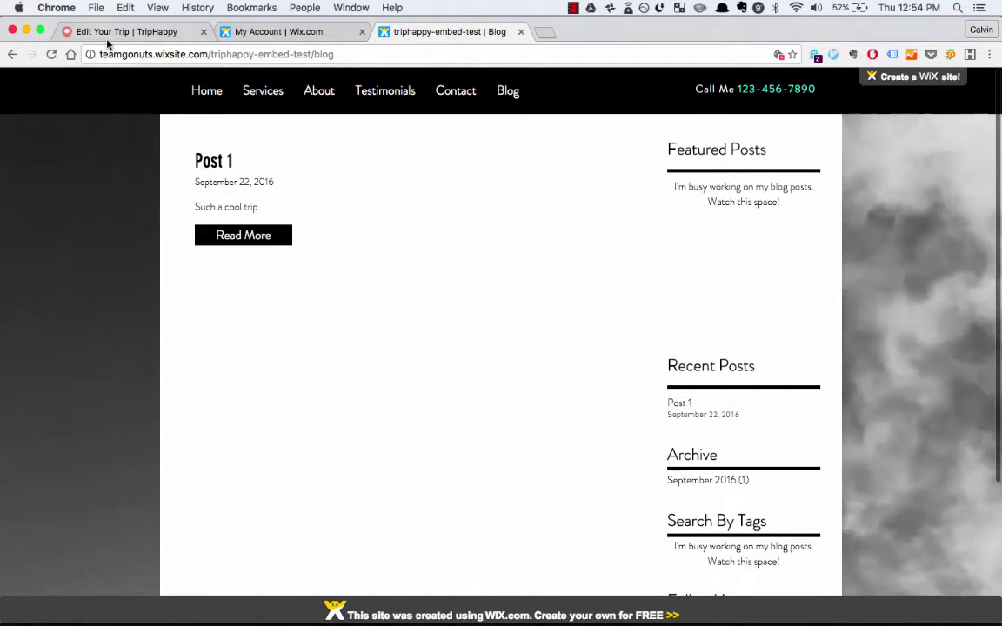
click(108, 38)
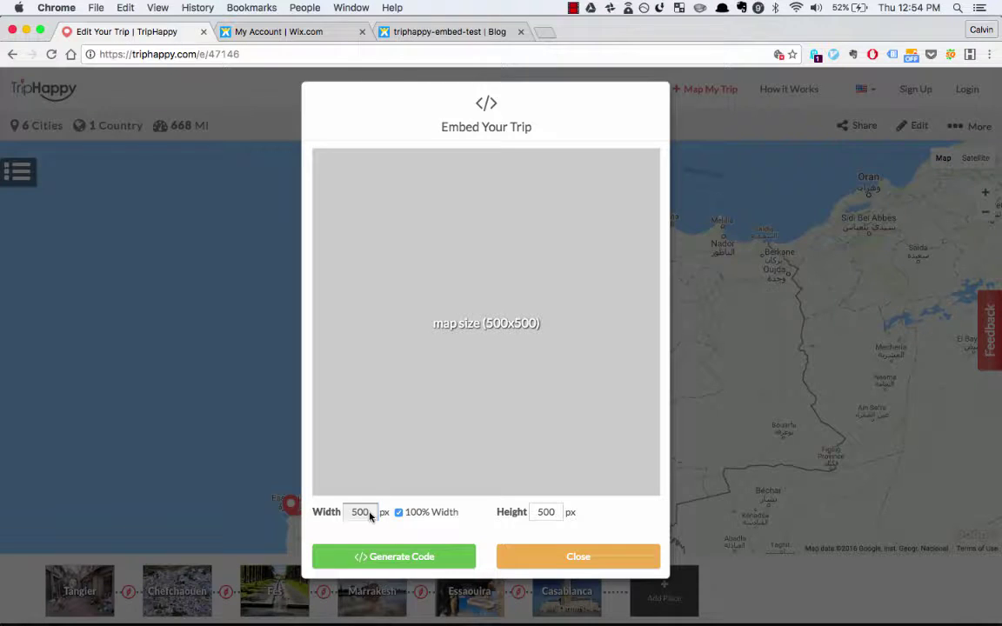
click(432, 552)
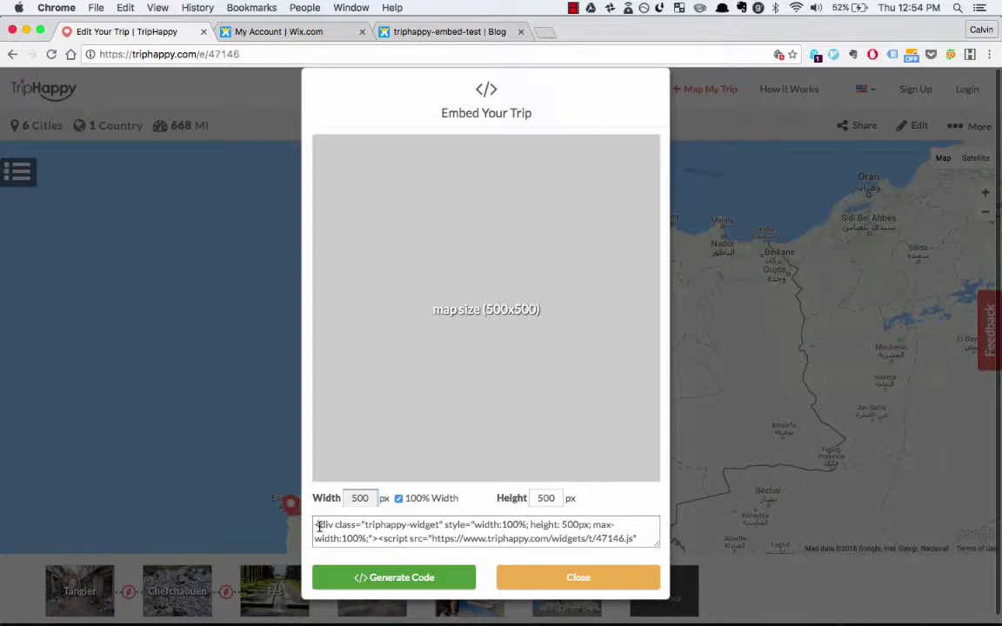
drag(316, 527, 373, 555)
key(super+c)
click(244, 31)
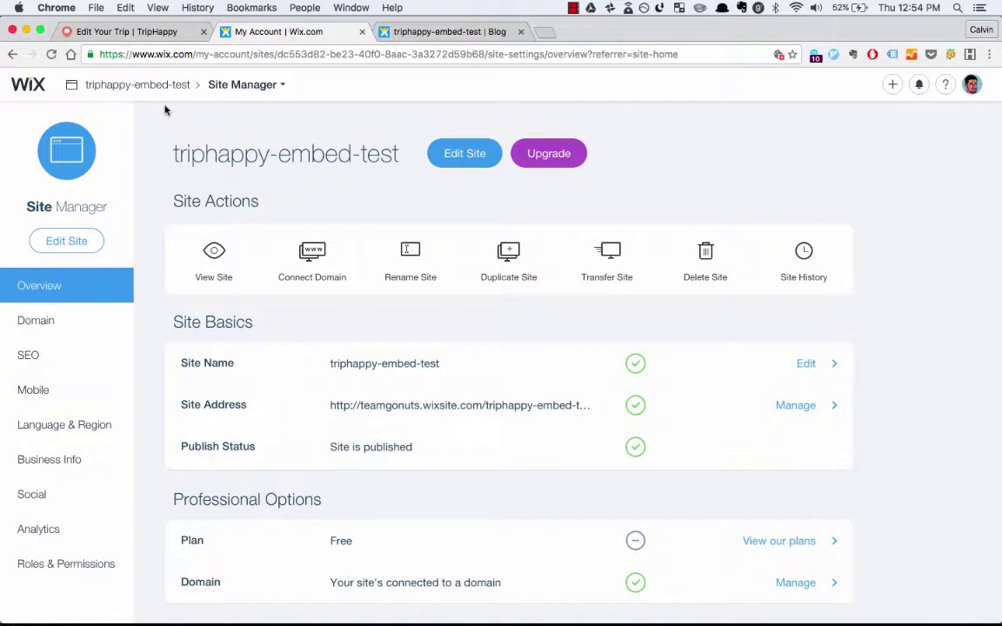
Load triphappy-embed-test in the Website Editor and show its Home-to-Blog page list.
click(470, 154)
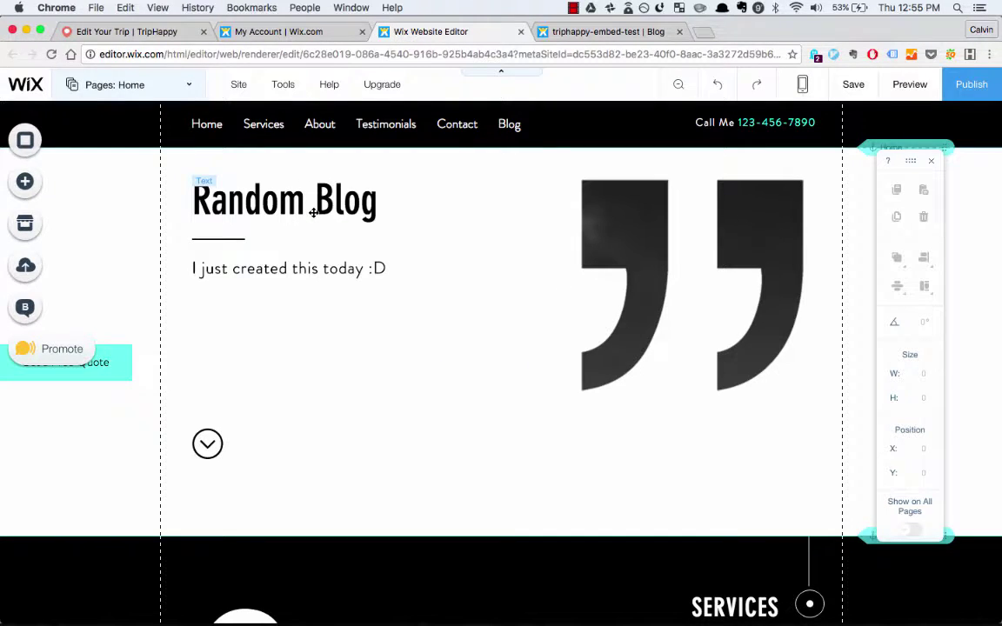
click(192, 87)
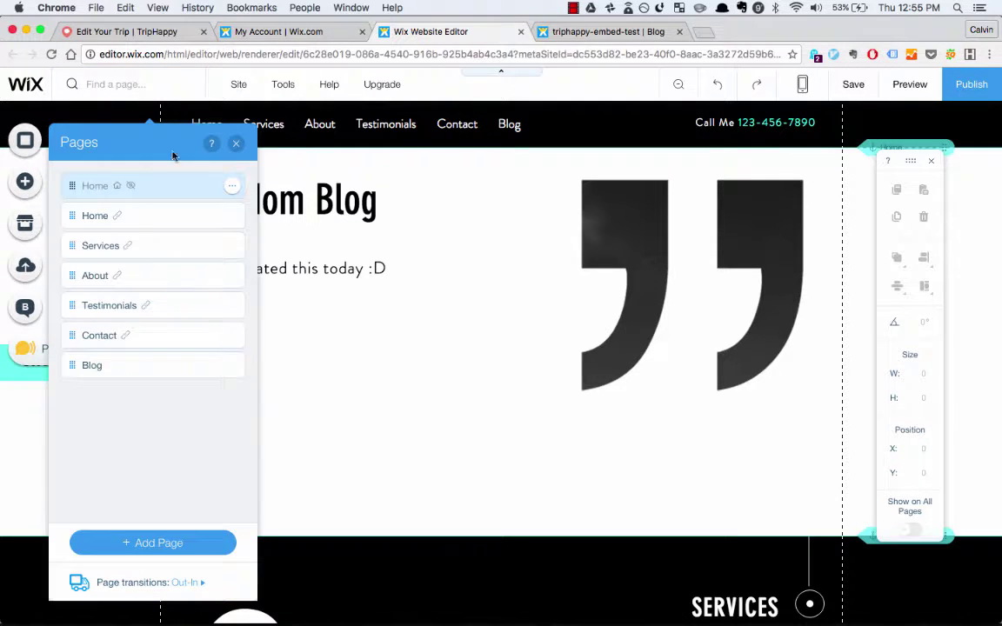
Go to the Blog page and start a new post from the blog feed.
click(92, 364)
click(309, 367)
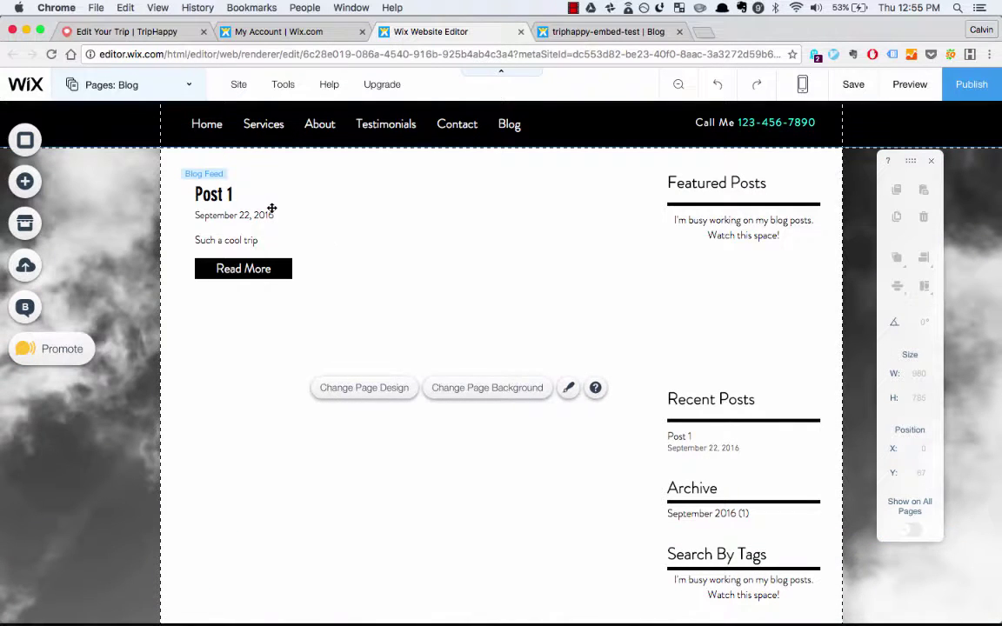
click(271, 209)
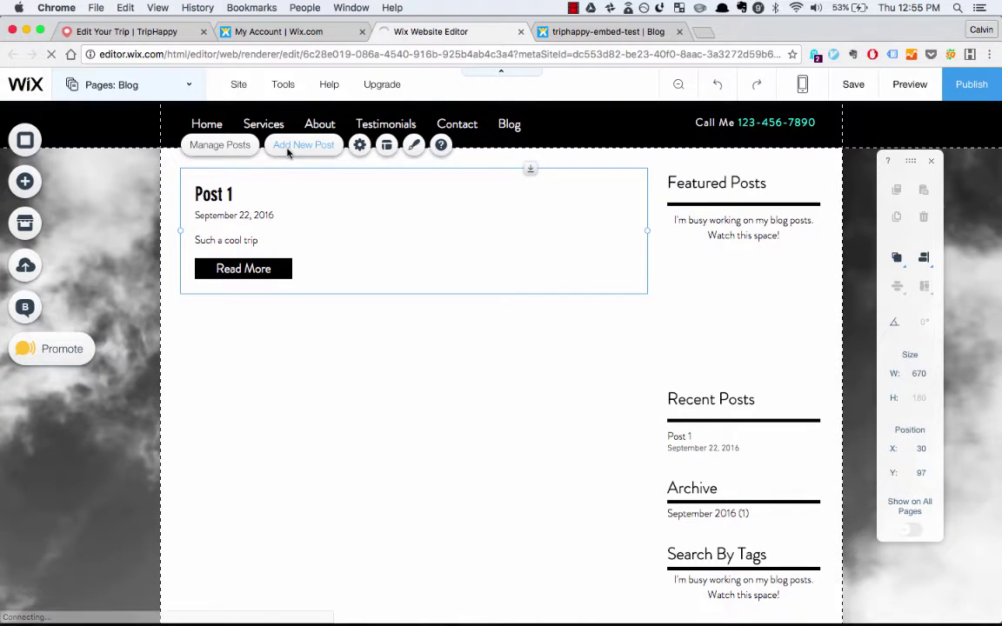
click(289, 153)
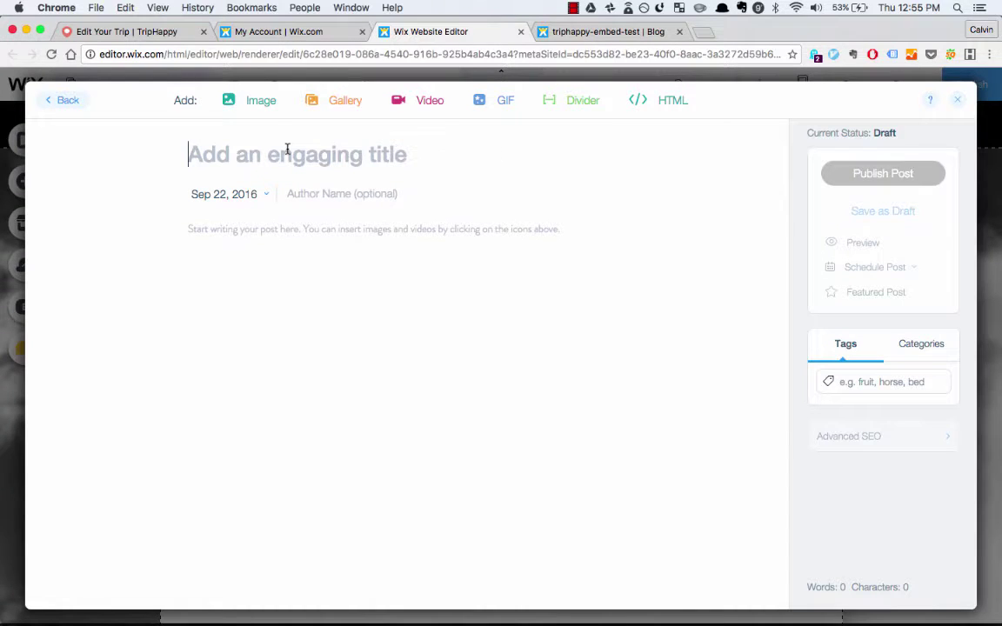
Title the post 'My Moroccan Adventure' with the body line 'Check out my trip map'.
text(My Moroccan Adventure)
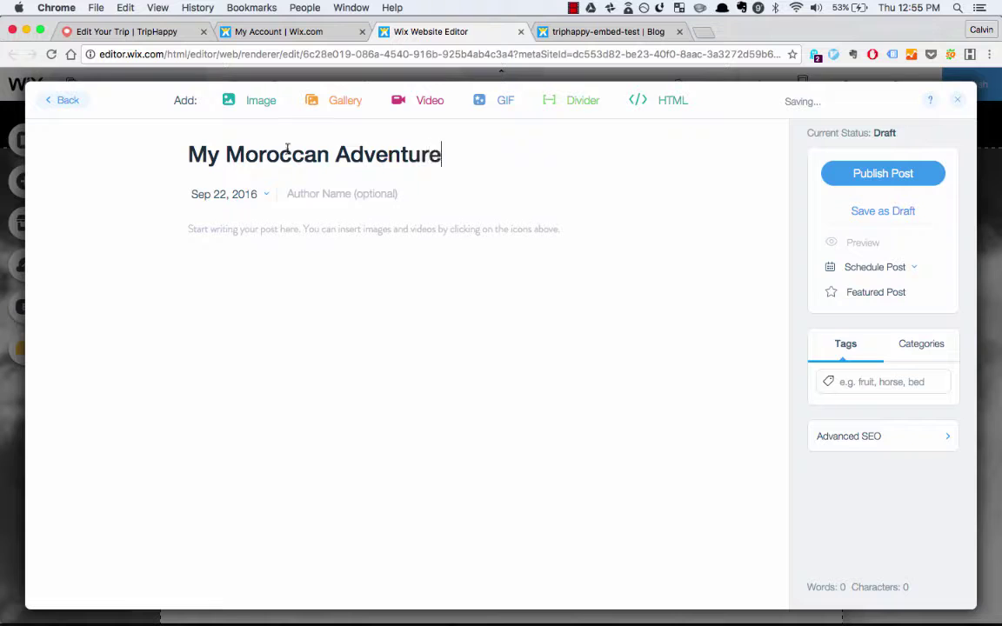
click(266, 224)
text(Check out my trip map)
key(Return)
Recopy the TripHappy embed code and add an empty HTML embed block to the post.
click(119, 35)
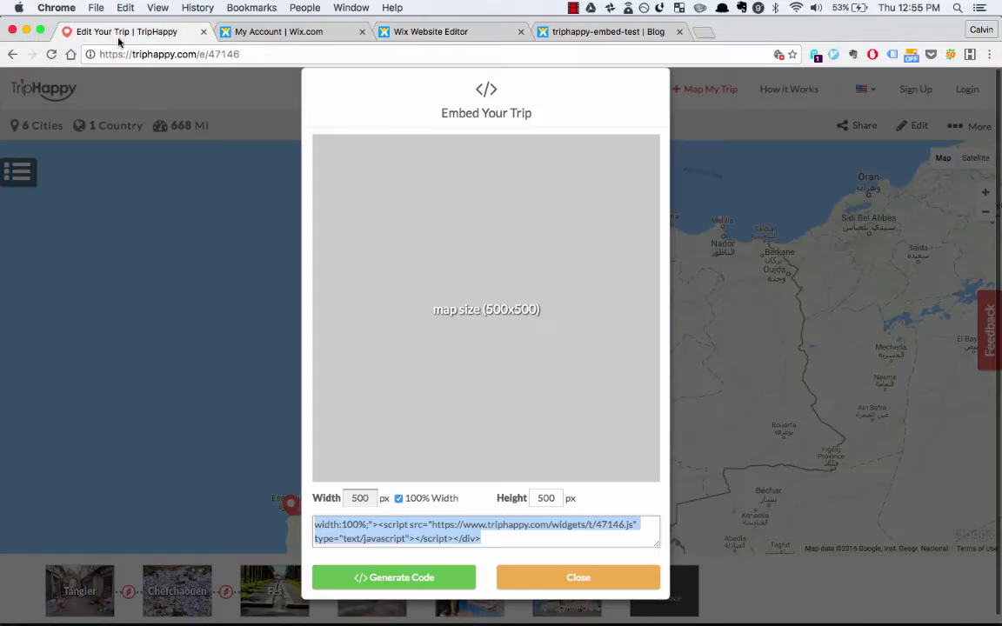
key(super+c)
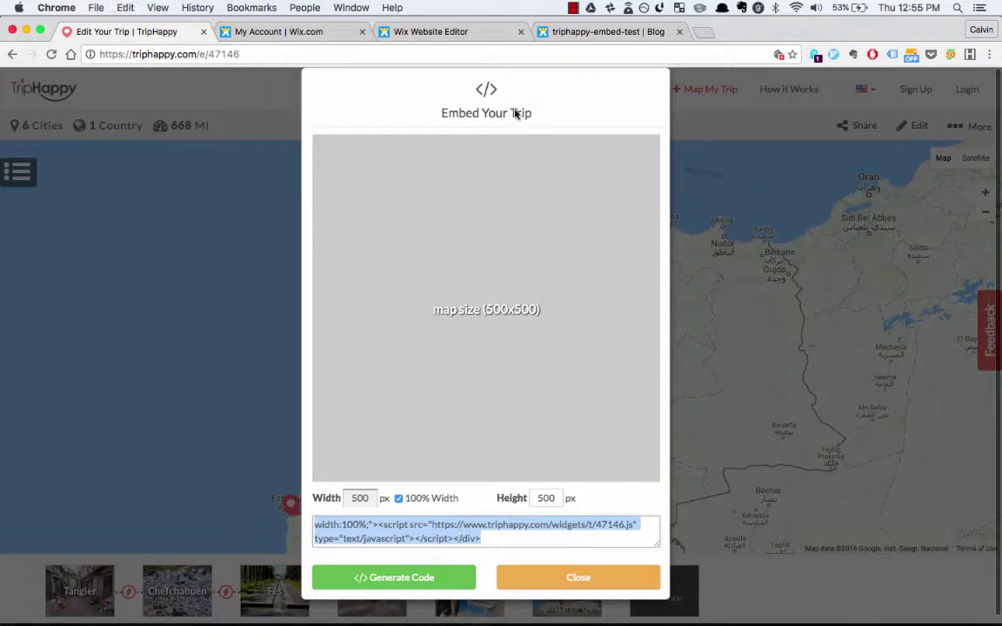
click(452, 31)
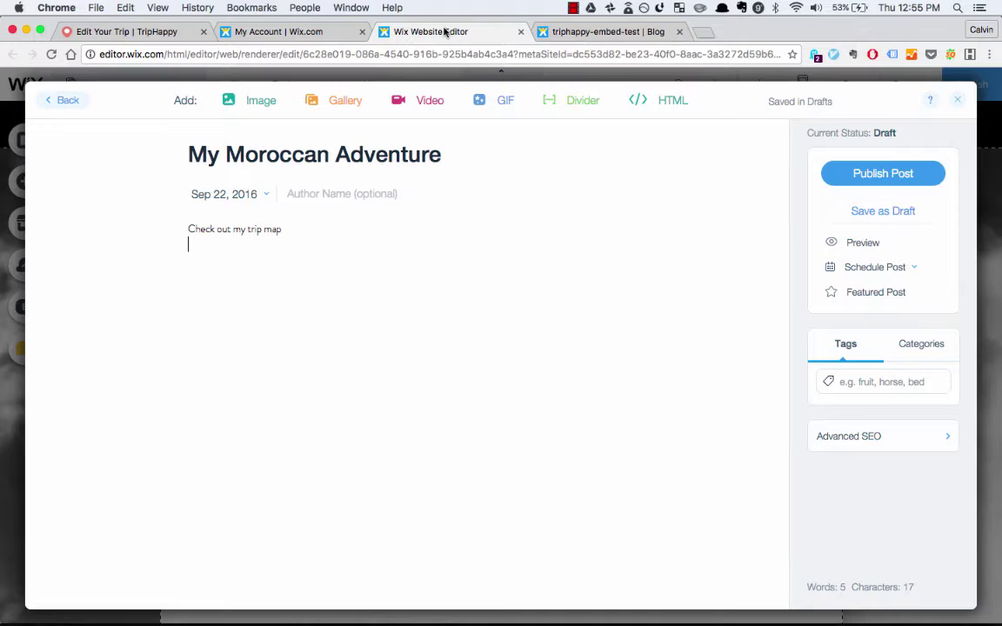
click(667, 104)
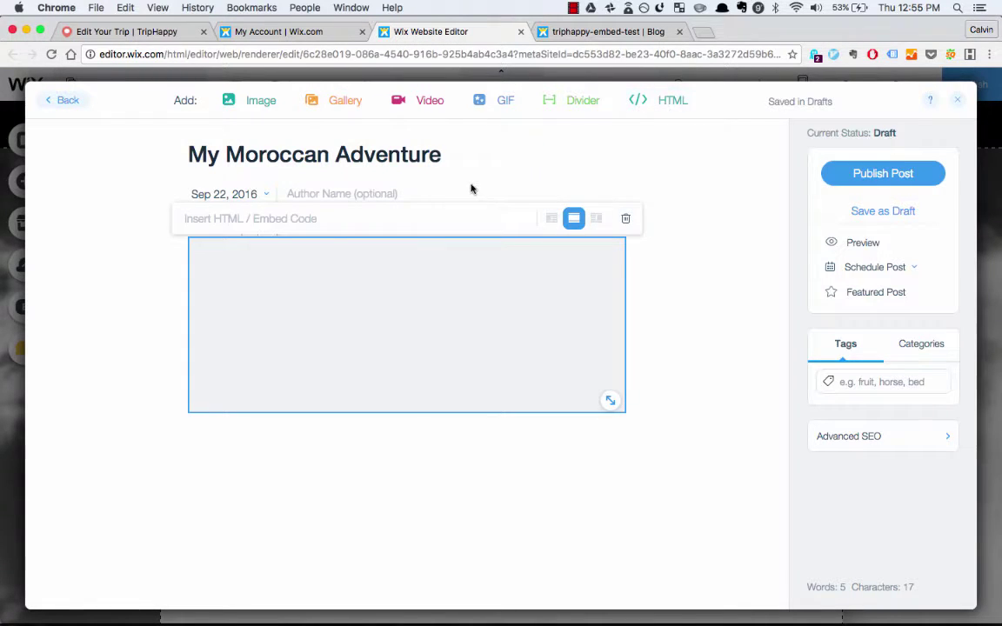
Paste the TripHappy embed code into the HTML block and apply it to load the map.
click(423, 224)
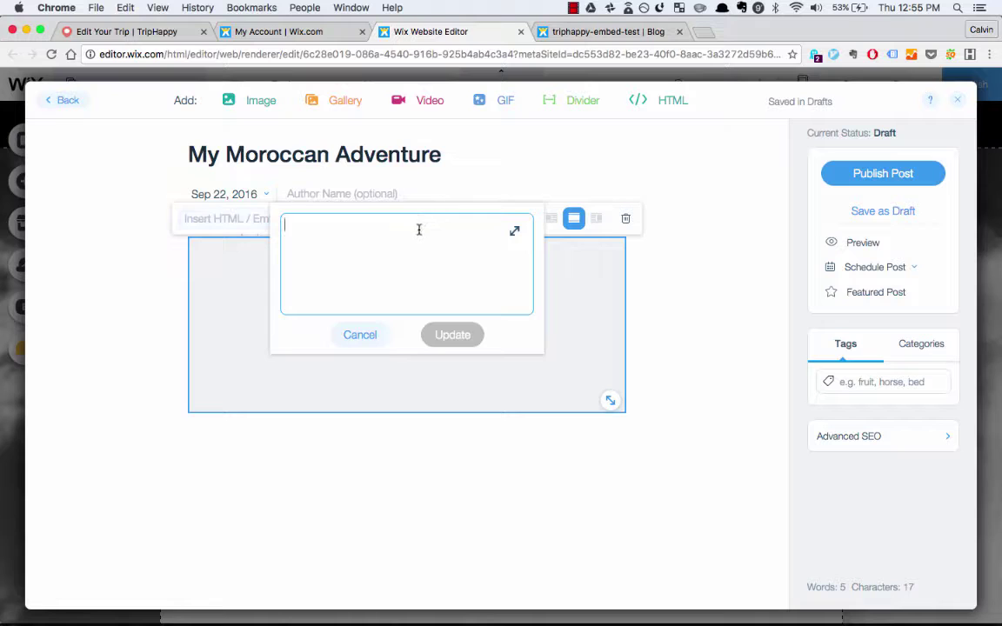
key(super+v)
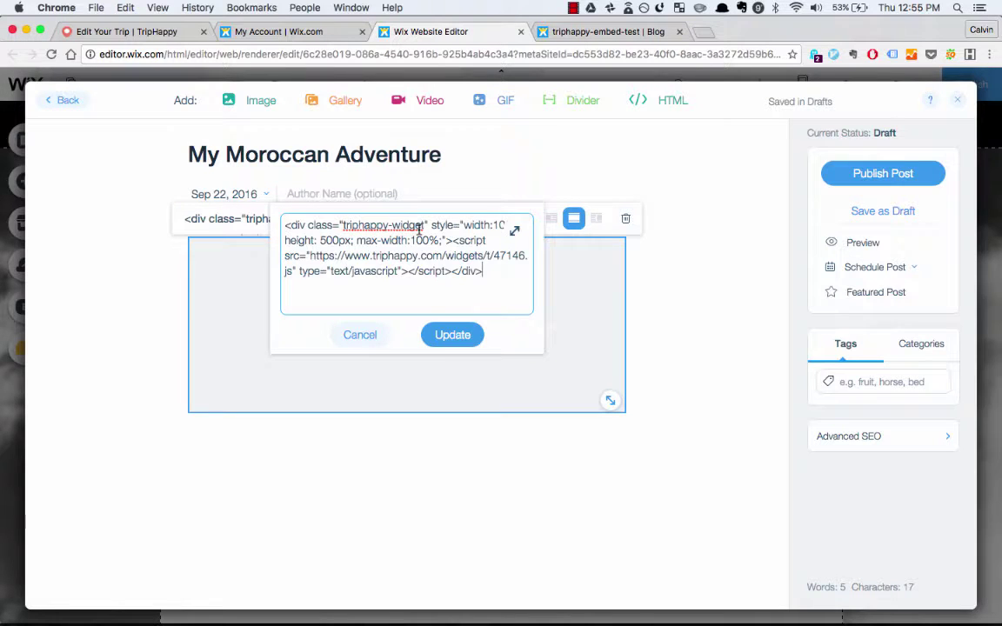
click(444, 346)
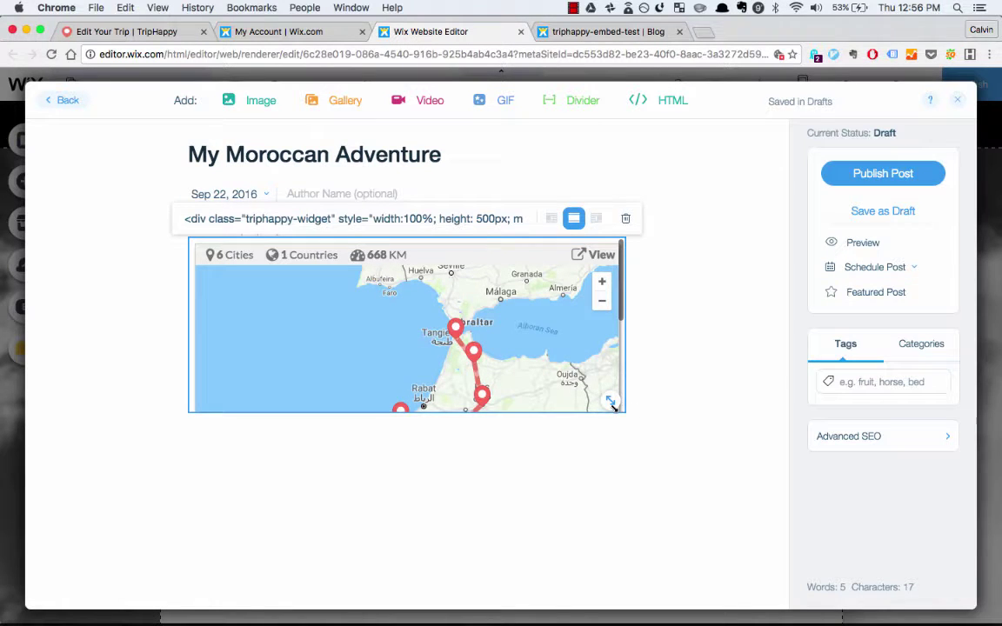
Enlarge the map block to show the whole route, then publish the post.
drag(613, 407, 635, 595)
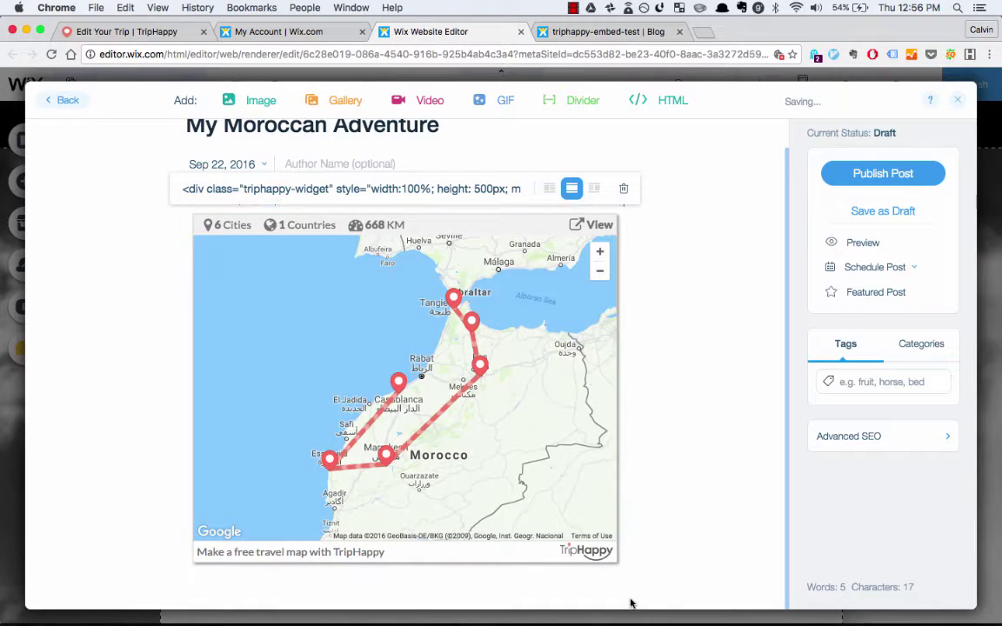
click(696, 537)
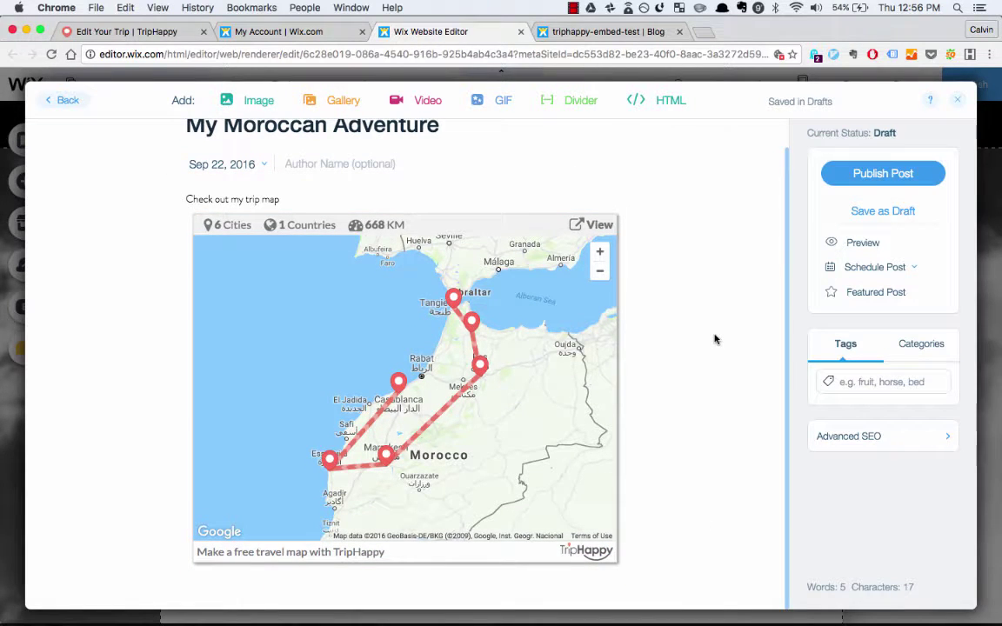
click(857, 174)
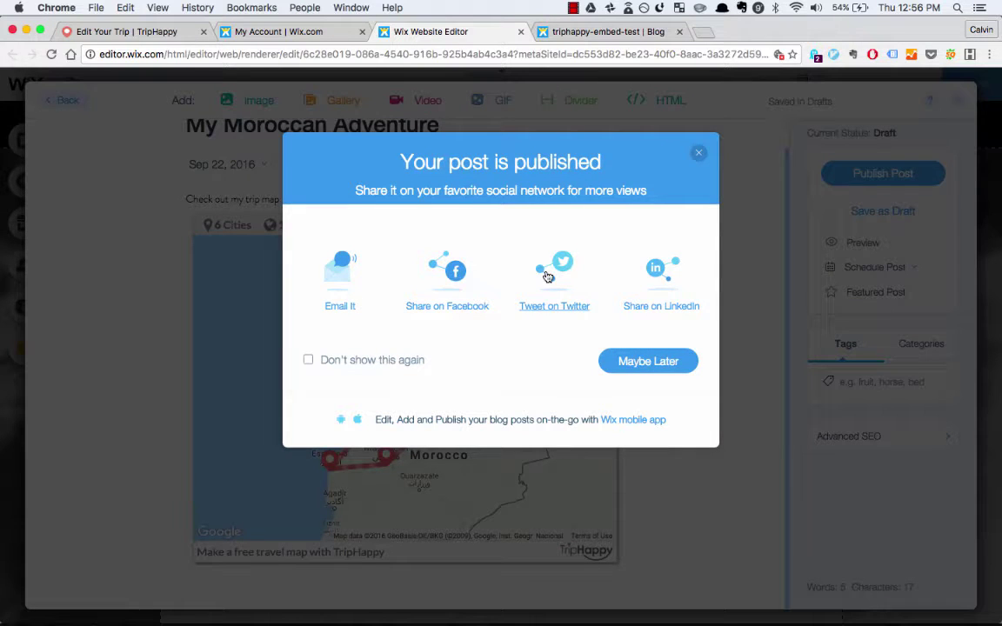
click(698, 153)
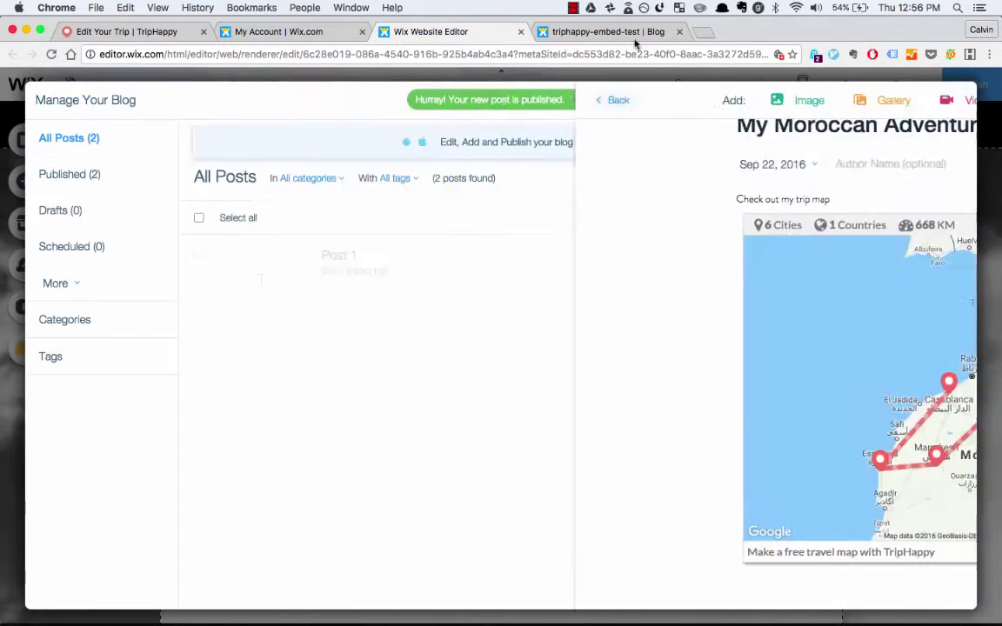
Reload the live blog, open 'My Moroccan Adventure' and view its 6 Cities, 668 KM map.
click(635, 35)
key(super+l)
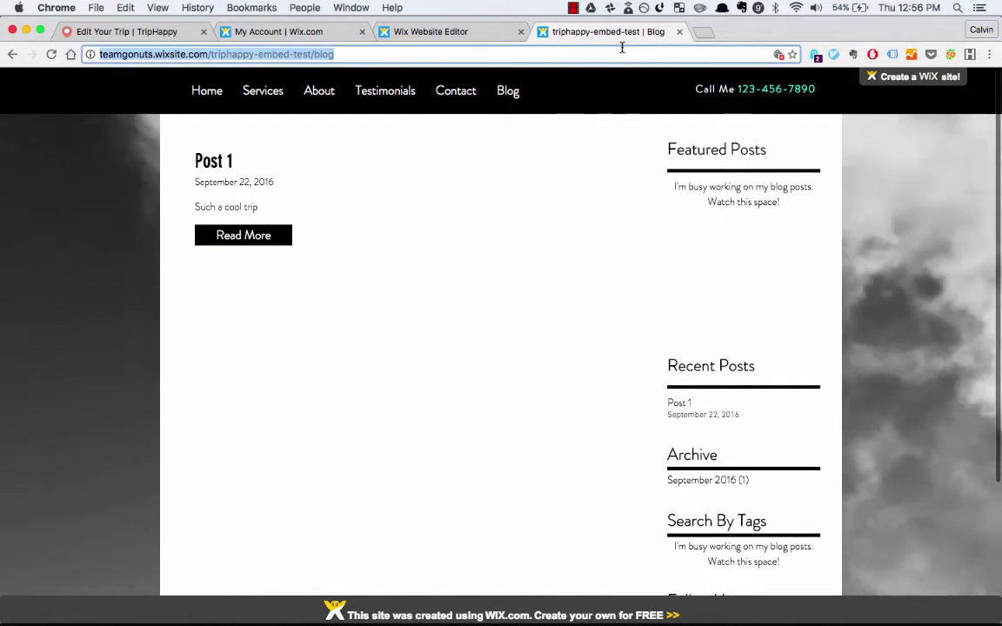
key(Return)
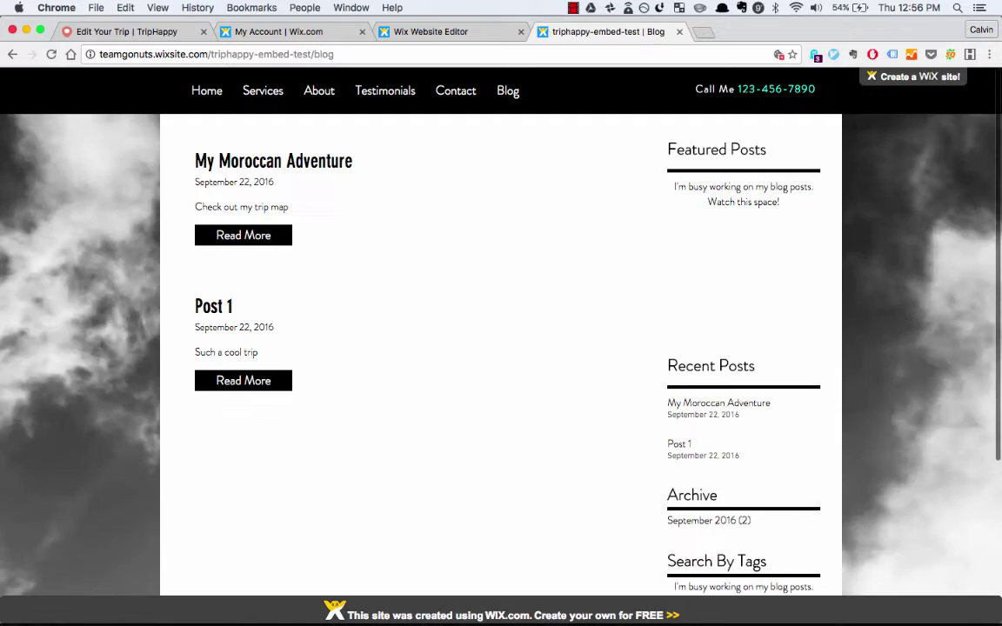
click(272, 160)
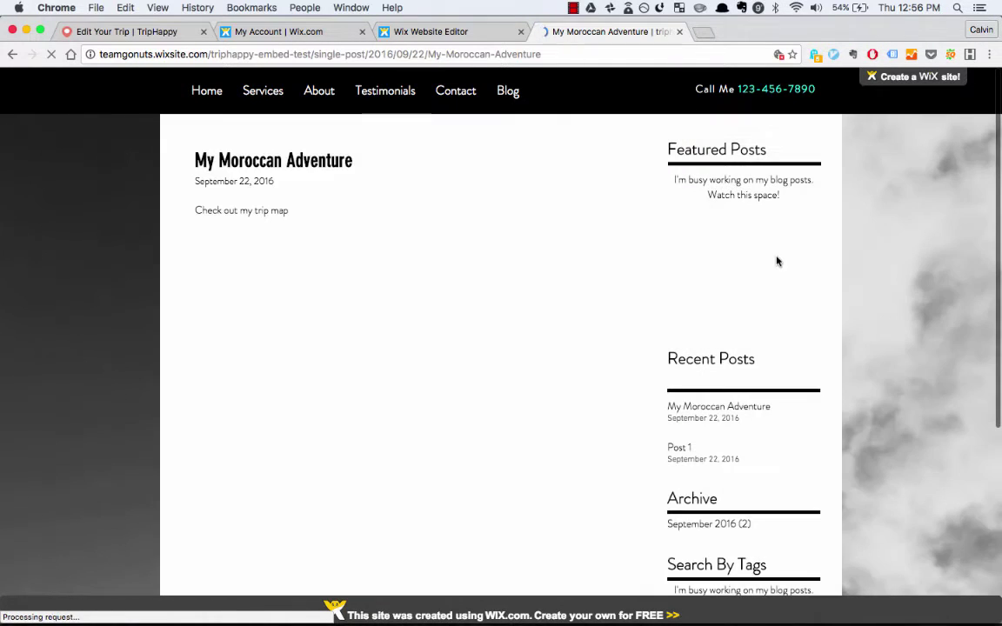
scroll(778, 261, down, 3)
scroll(778, 261, up, 1)
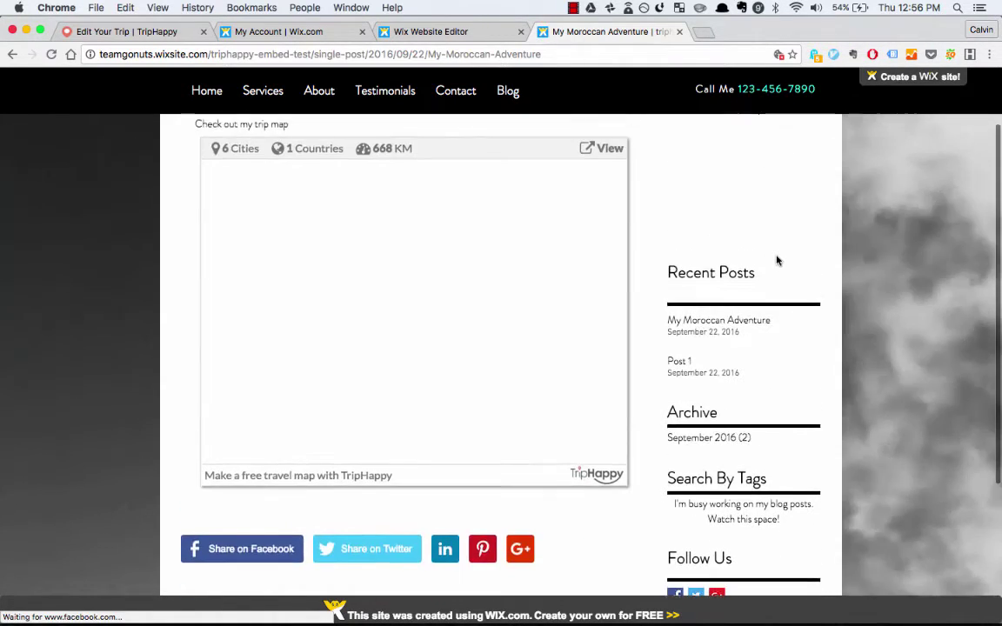
scroll(777, 260, up, 1)
scroll(778, 261, up, 1)
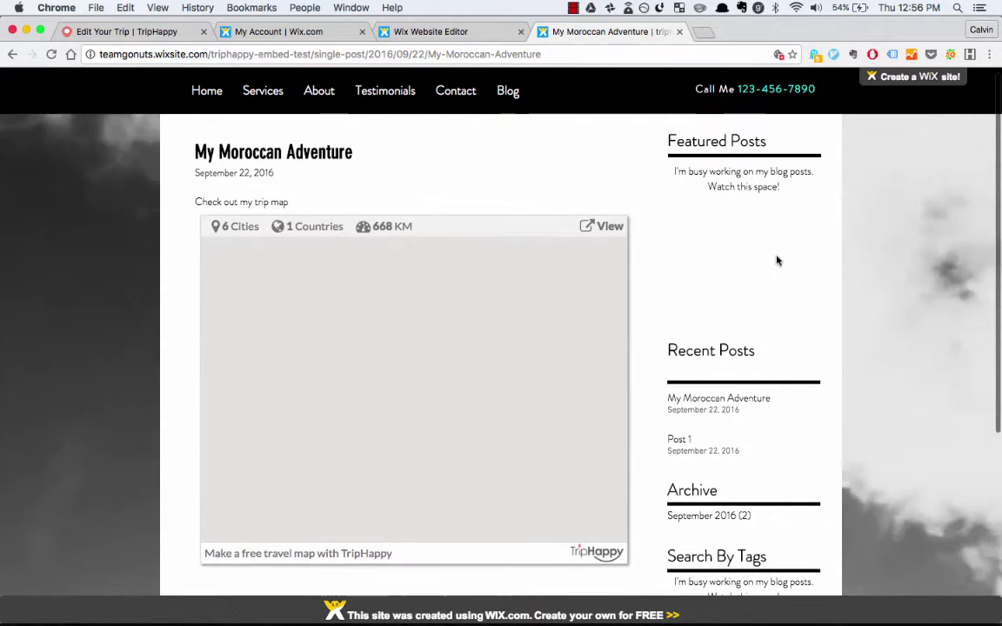